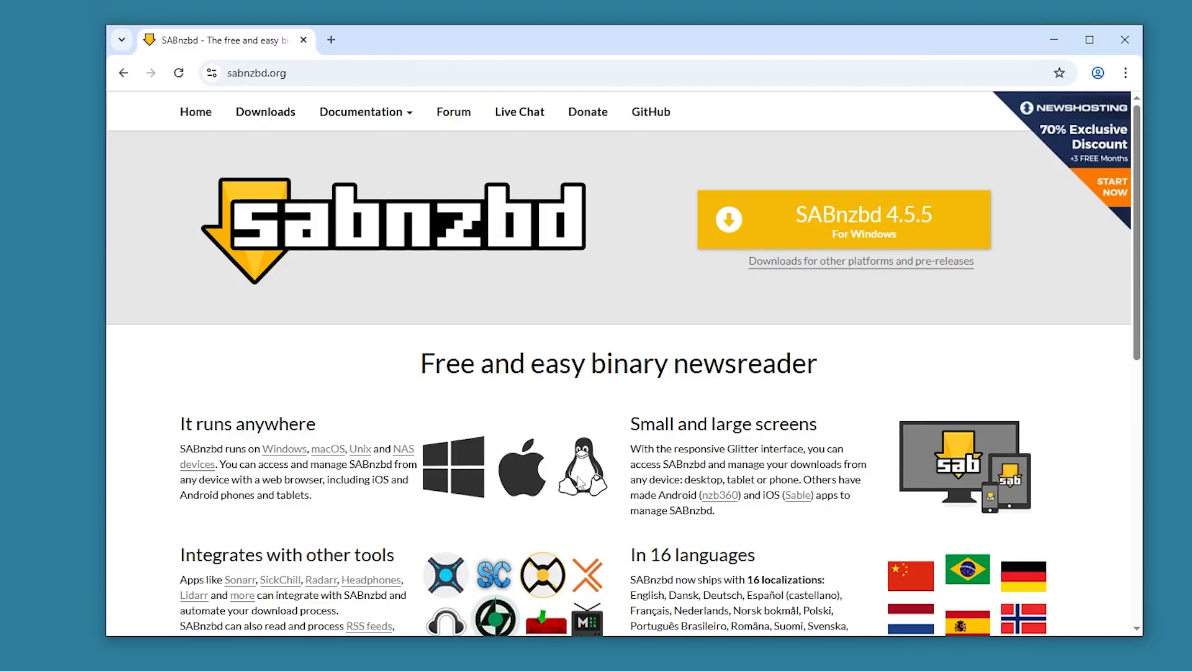
- Run SABnzbd-4.5.5-win-setup.exe from Downloads, approve the UAC prompt, and minimize Explorer and Chrome
{"action": "left_click", "coordinate": [848, 221]}
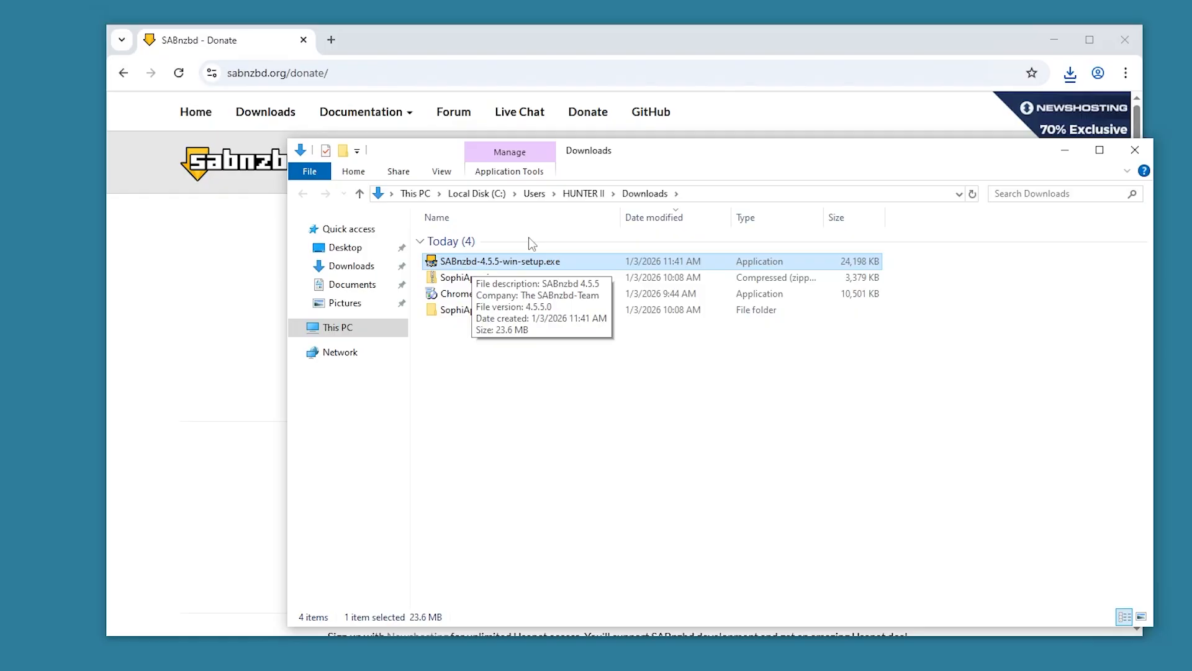
{"action": "double_click", "coordinate": [495, 263]}
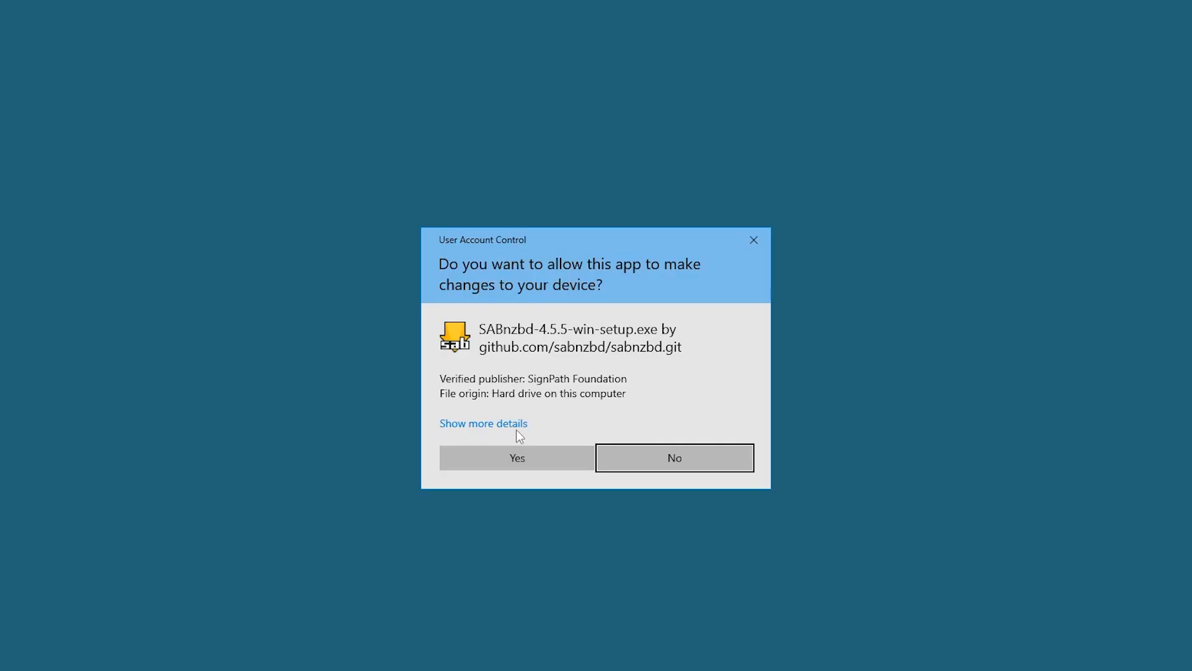
{"action": "left_click", "coordinate": [526, 458]}
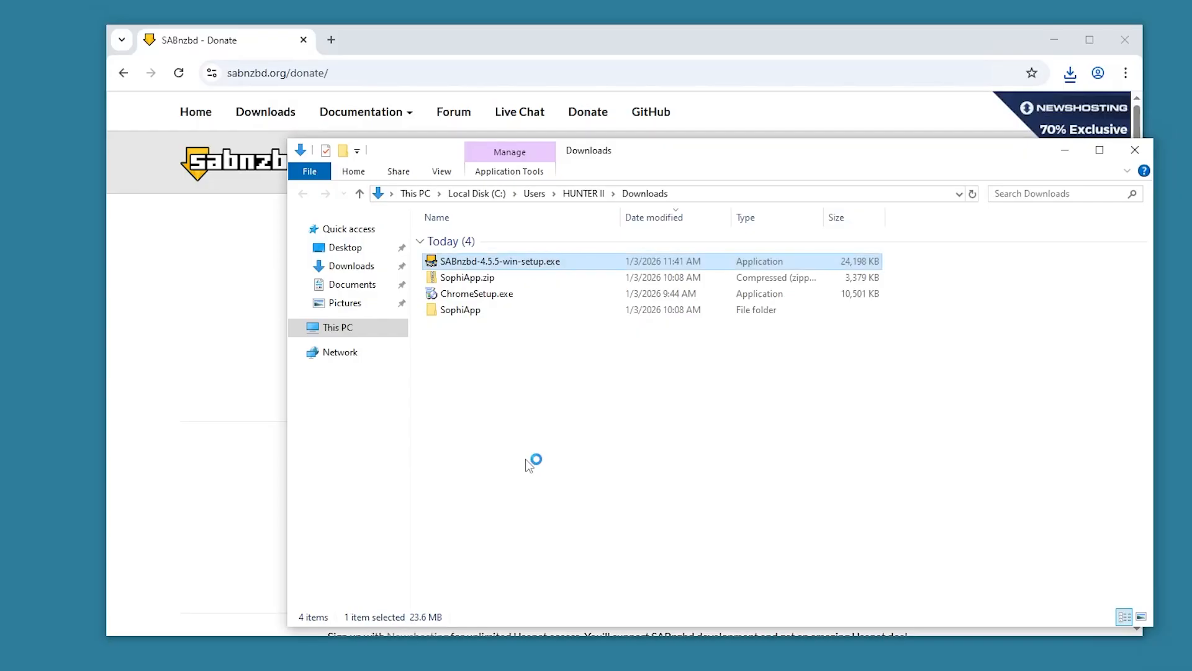
{"action": "left_click", "coordinate": [1064, 151]}
{"action": "left_click", "coordinate": [1053, 39]}
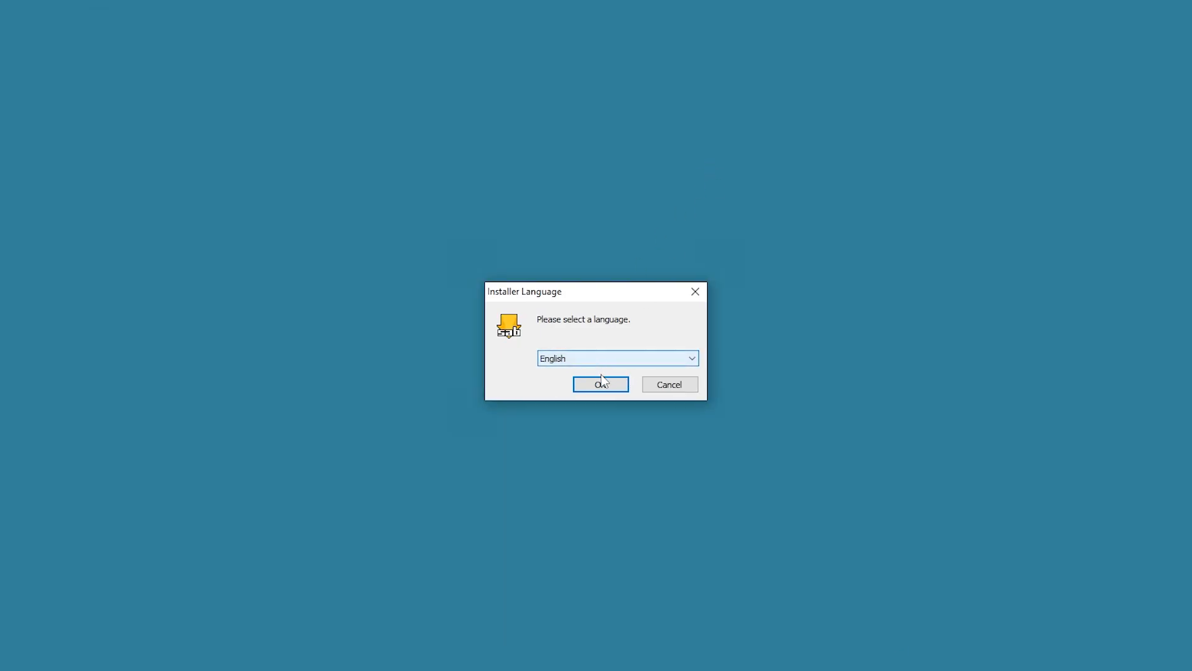
- Install SABnzbd in English to C:\Program Files\SABnzbd with Run at startup, then finish and launch
{"action": "left_click", "coordinate": [599, 385]}
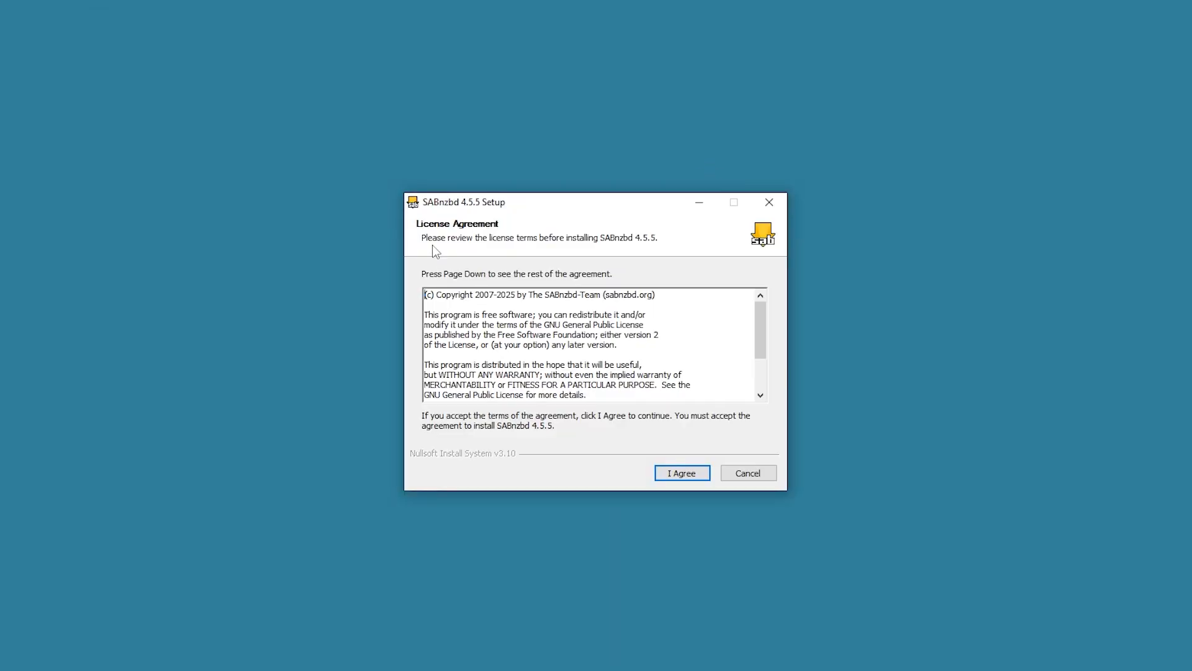
{"action": "left_click", "coordinate": [669, 469]}
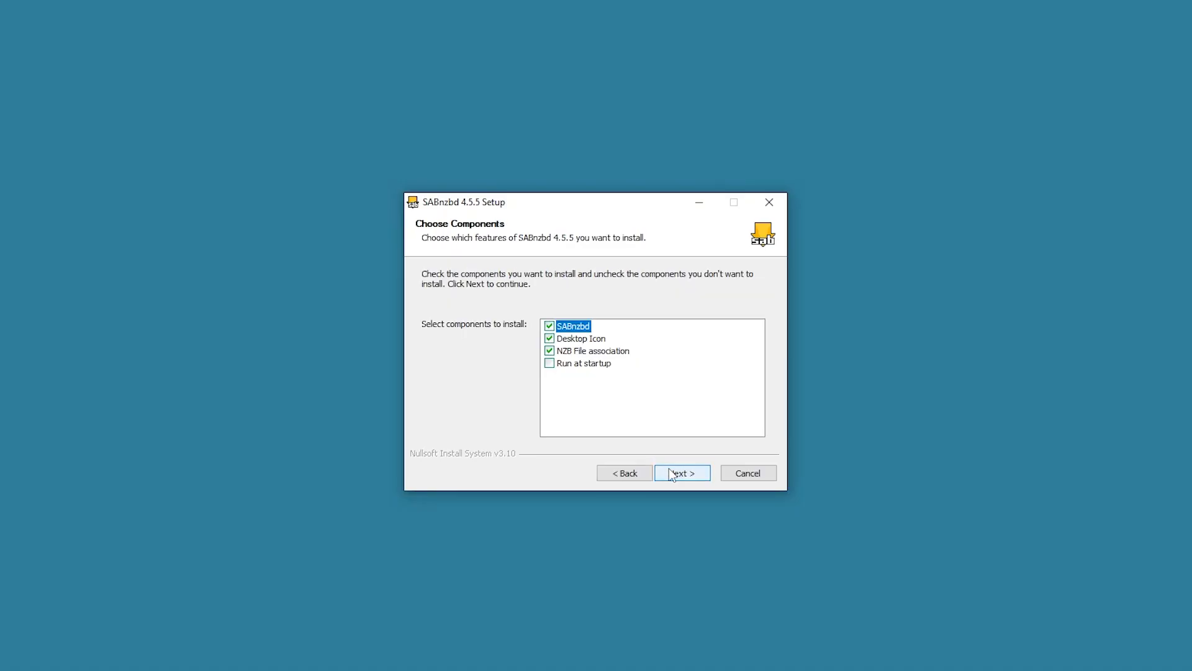
{"action": "left_click", "coordinate": [549, 364]}
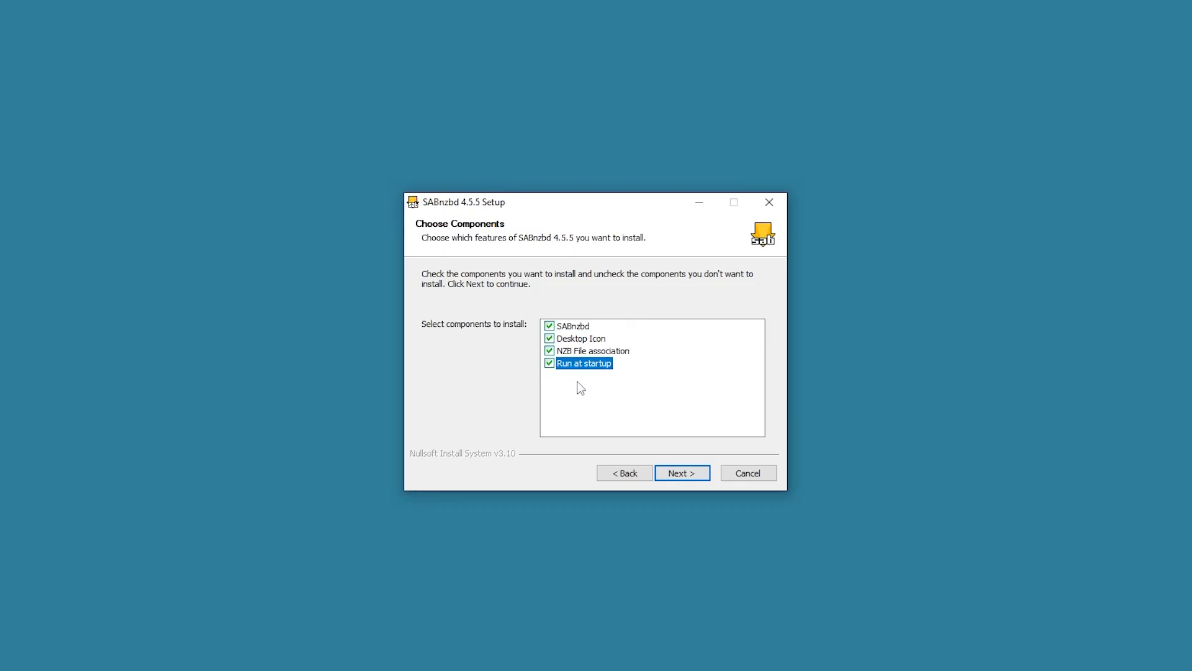
{"action": "left_click", "coordinate": [688, 475]}
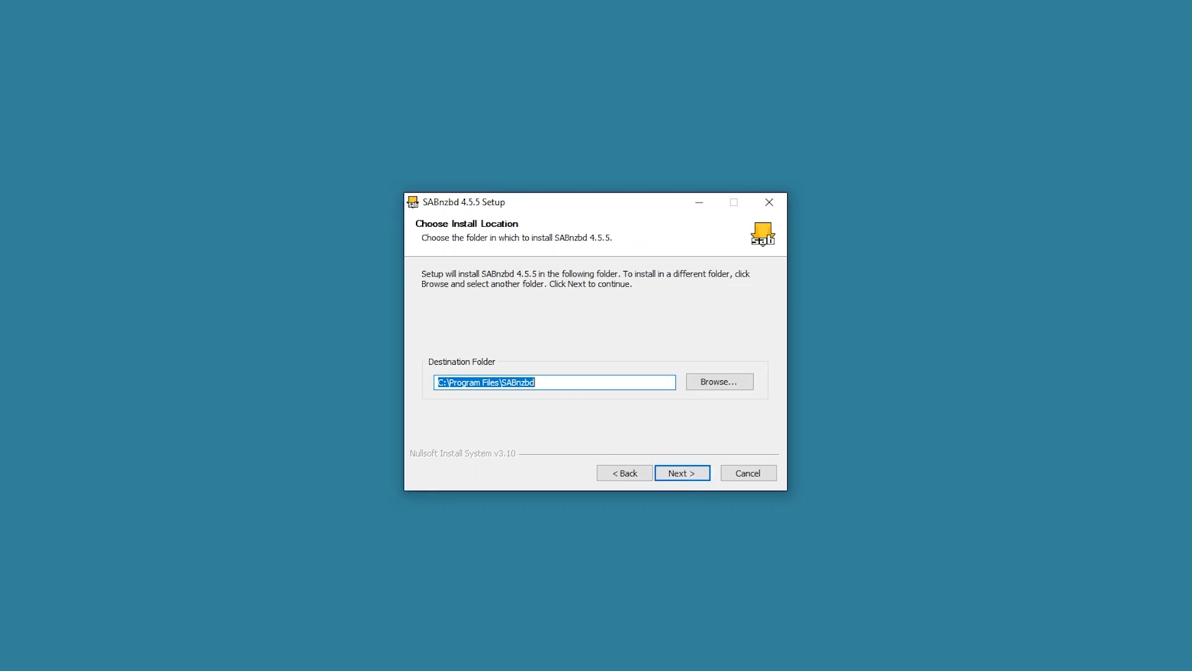
{"action": "left_click", "coordinate": [681, 472]}
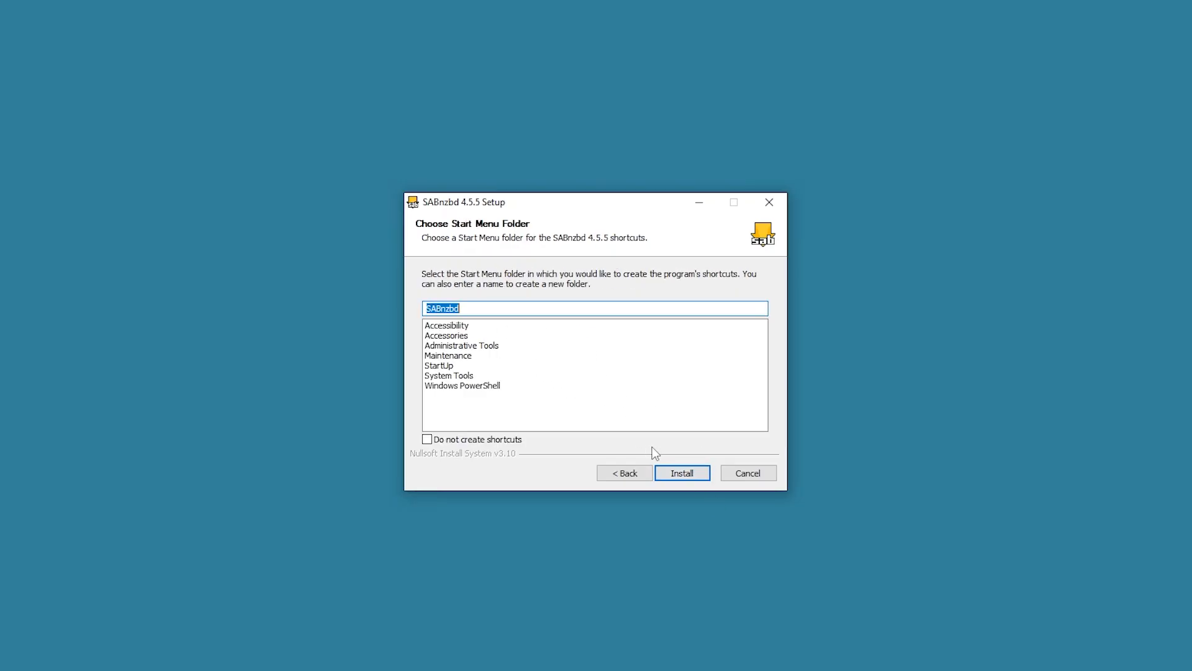
{"action": "left_click", "coordinate": [700, 473]}
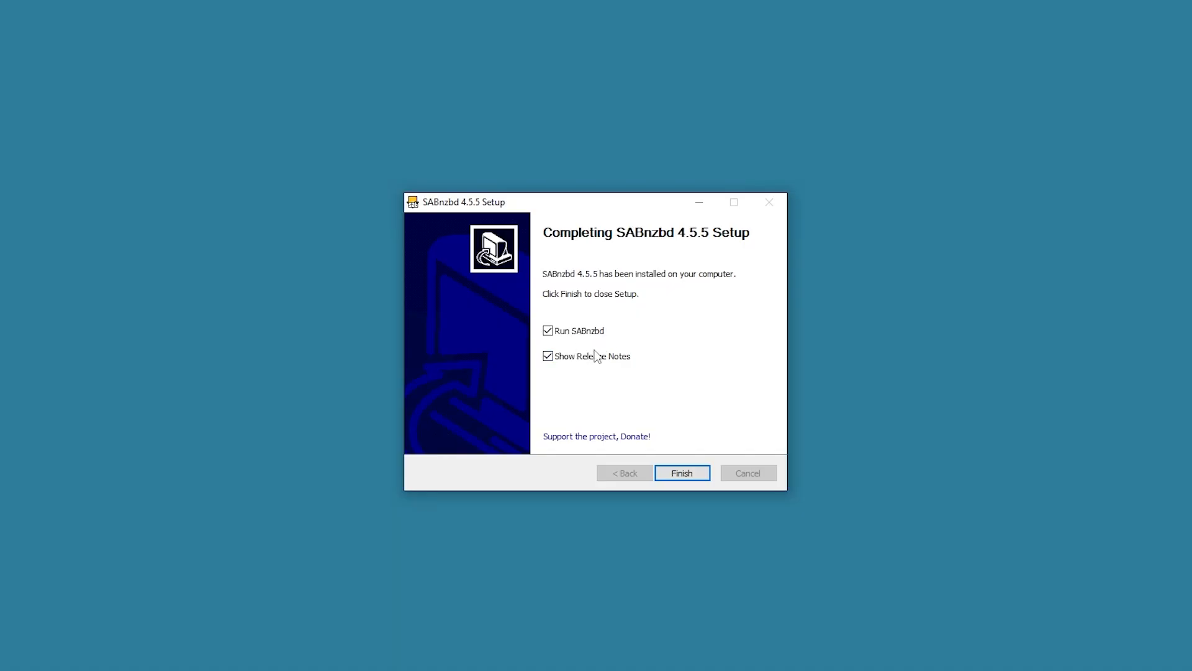
{"action": "left_click", "coordinate": [690, 471]}
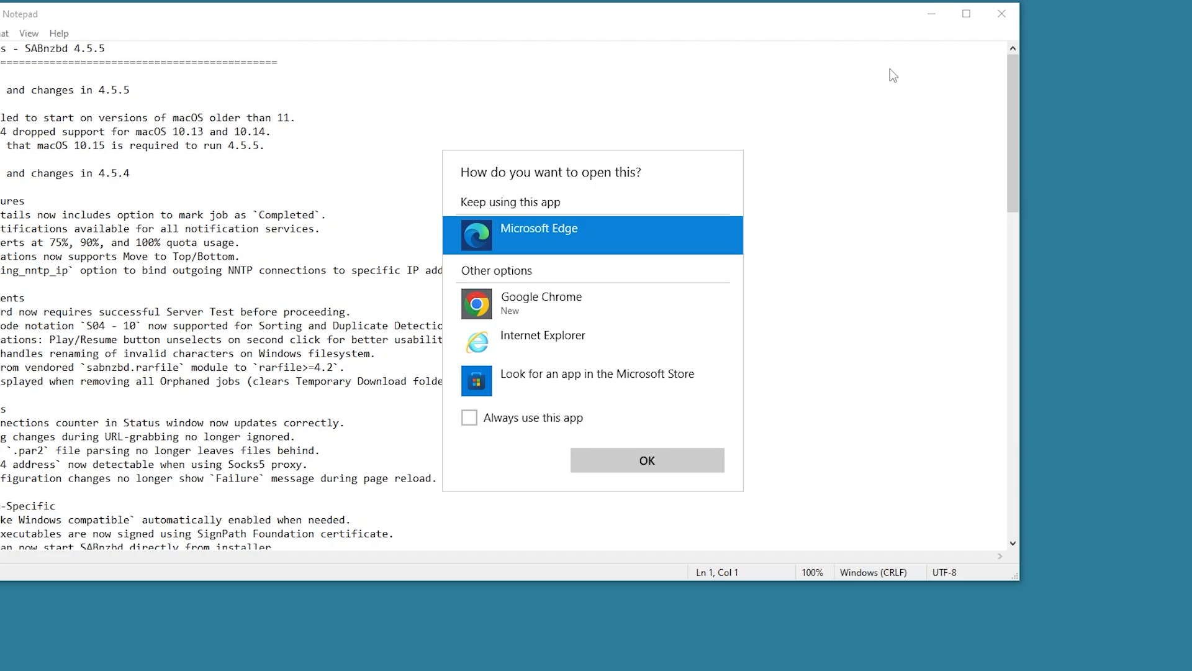
- Close the Notepad release notes and open the wizard in Google Chrome
{"action": "left_click", "coordinate": [1001, 15]}
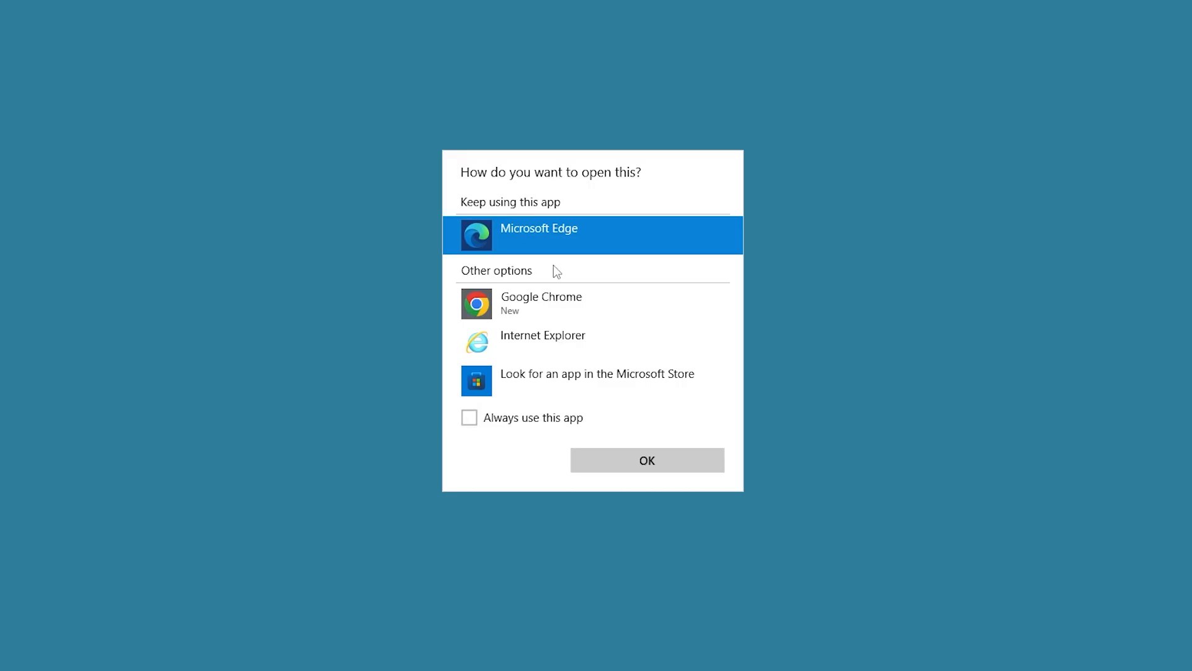
{"action": "left_click", "coordinate": [544, 313]}
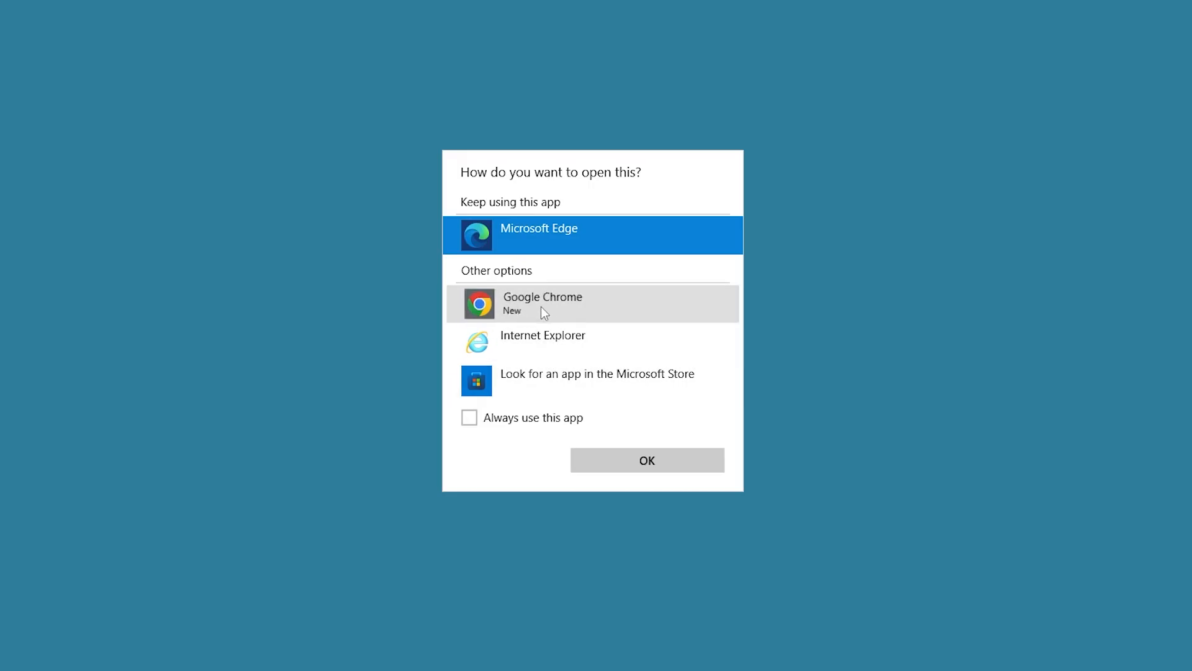
{"action": "left_click", "coordinate": [647, 464]}
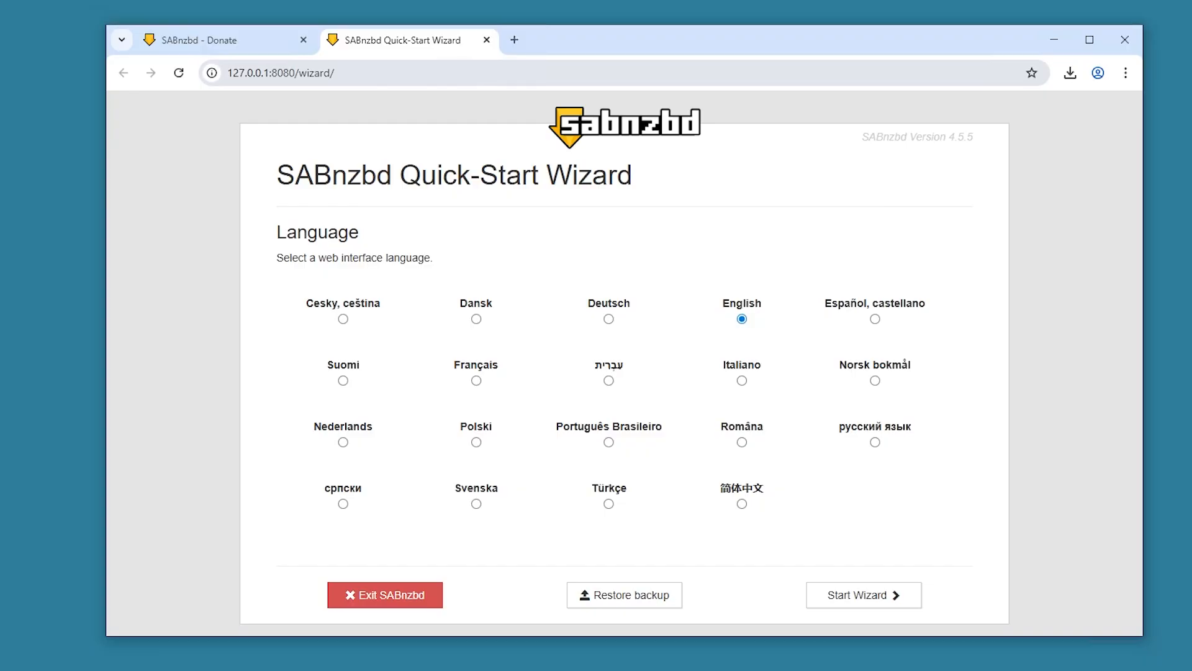
- Highlight port 8080 in the wizard's 127.0.0.1:8080 address, then clear the selection
{"action": "left_click", "coordinate": [272, 72]}
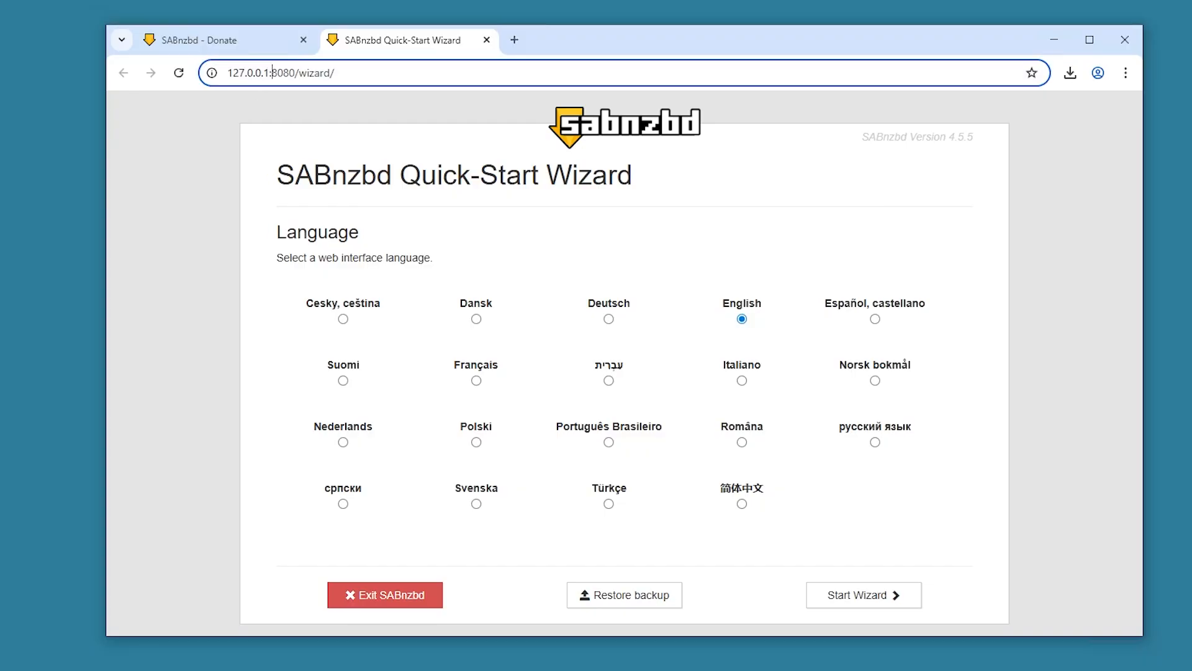
{"action": "left_click_drag", "start_coordinate": [272, 73], "coordinate": [296, 76]}
{"action": "left_click", "coordinate": [423, 79]}
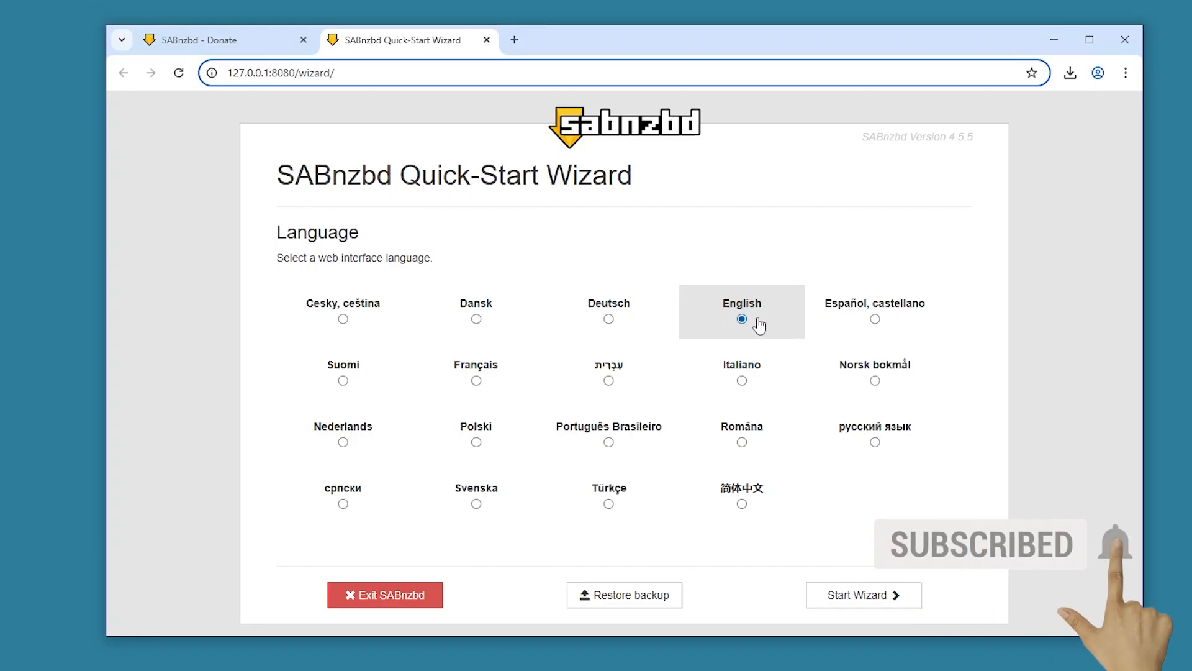
- Start the wizard with English as the language to reach Server Details
{"action": "left_click", "coordinate": [865, 605]}
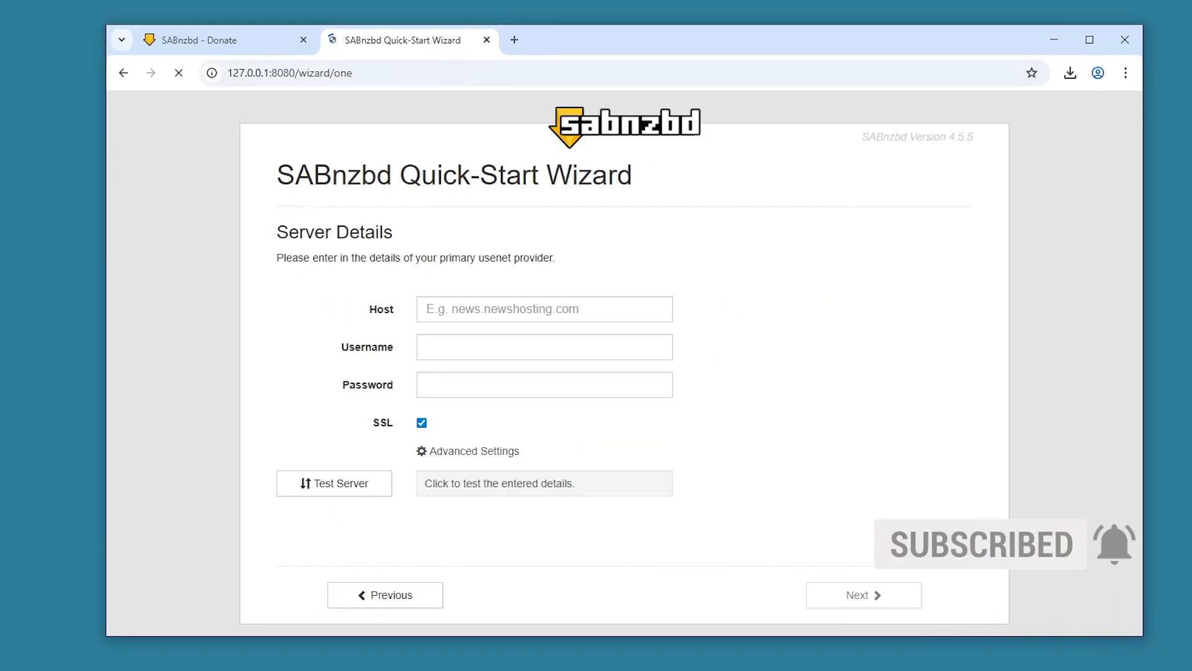
{"action": "mouse_move", "coordinate": [490, 258]}
{"action": "left_mouse_down"}
{"action": "mouse_move", "coordinate": [556, 258]}
{"action": "mouse_move", "coordinate": [476, 258]}
{"action": "left_mouse_up"}
{"action": "left_click", "coordinate": [476, 259]}
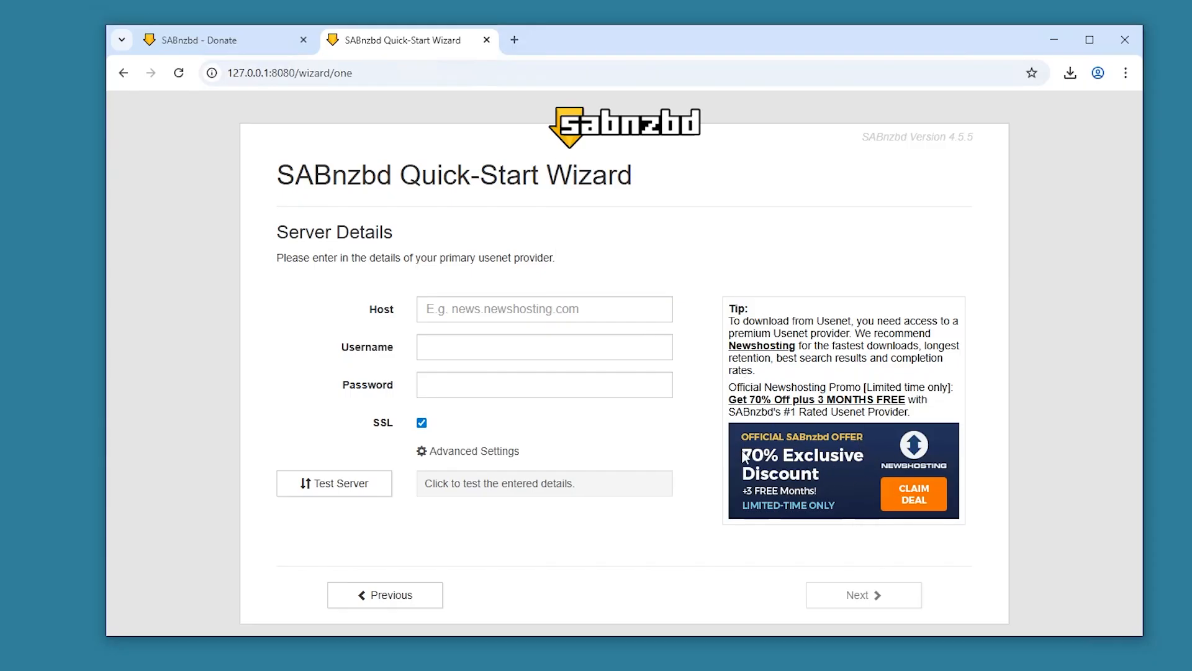
- Enter the Usenet host and login, pass the server test, and advance to the final page
{"action": "left_click", "coordinate": [500, 315]}
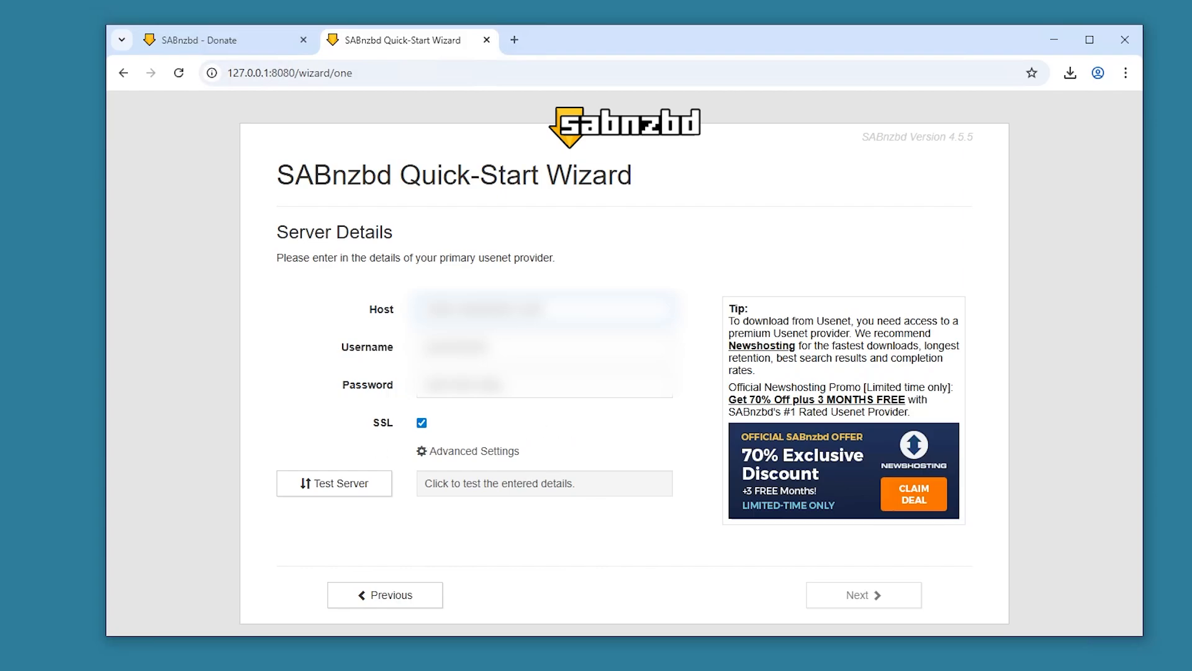
{"action": "left_click", "coordinate": [334, 491]}
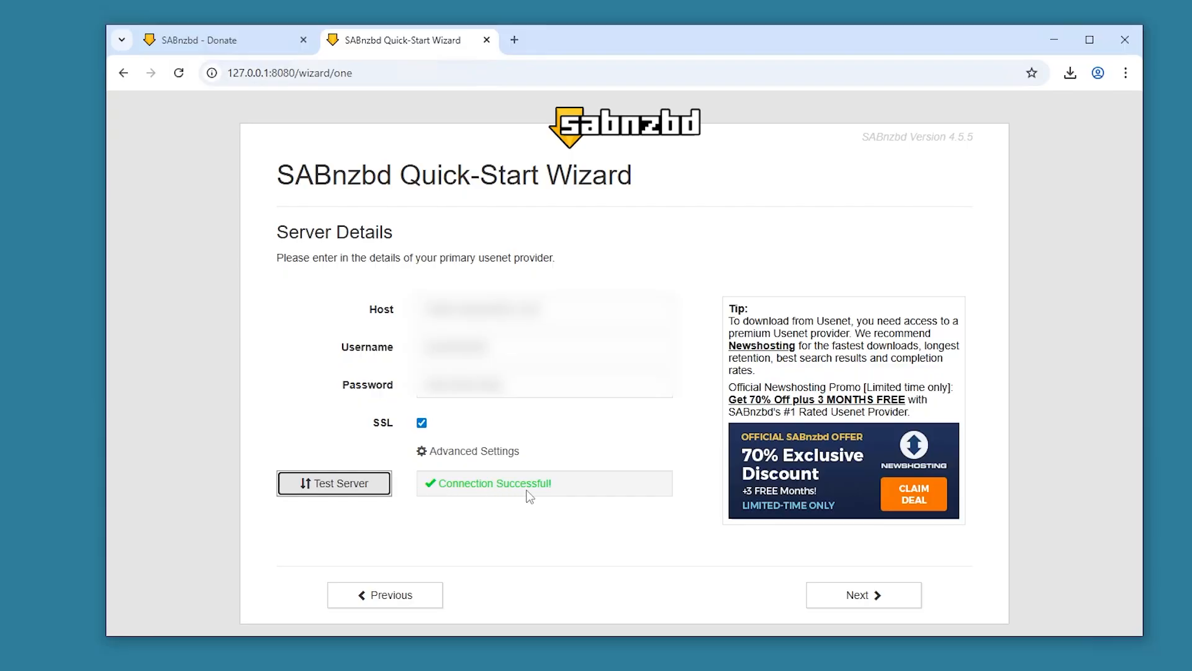
{"action": "left_click", "coordinate": [849, 600]}
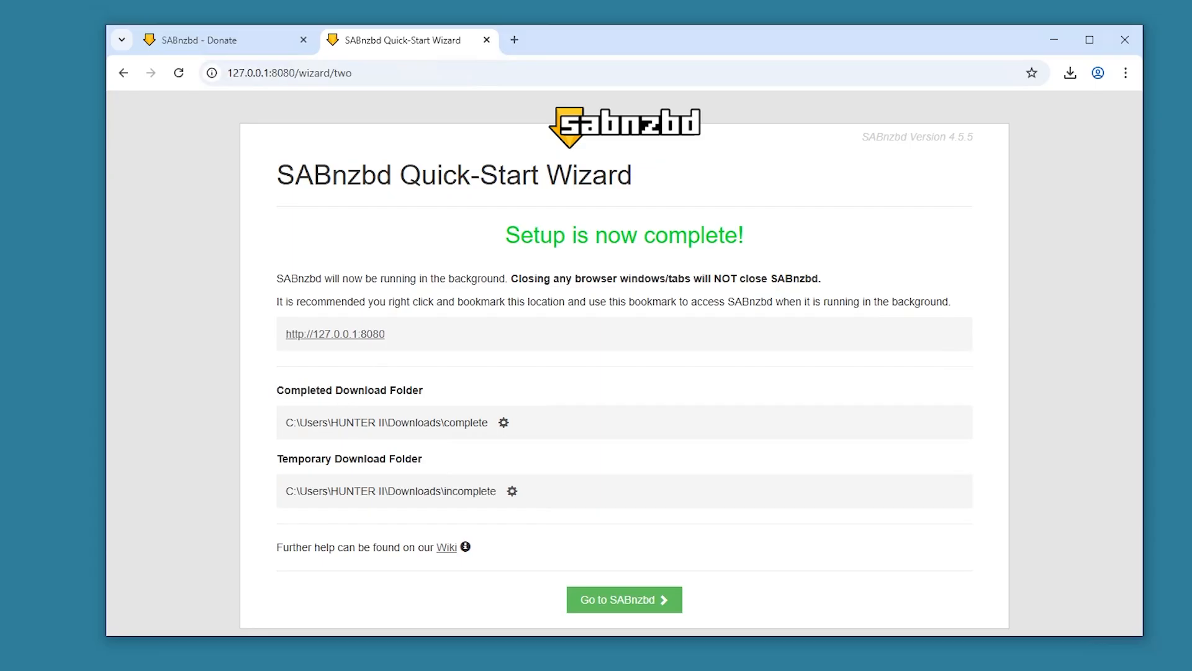
{"action": "left_click_drag", "start_coordinate": [388, 422], "coordinate": [490, 422]}
{"action": "left_click", "coordinate": [171, 667]}
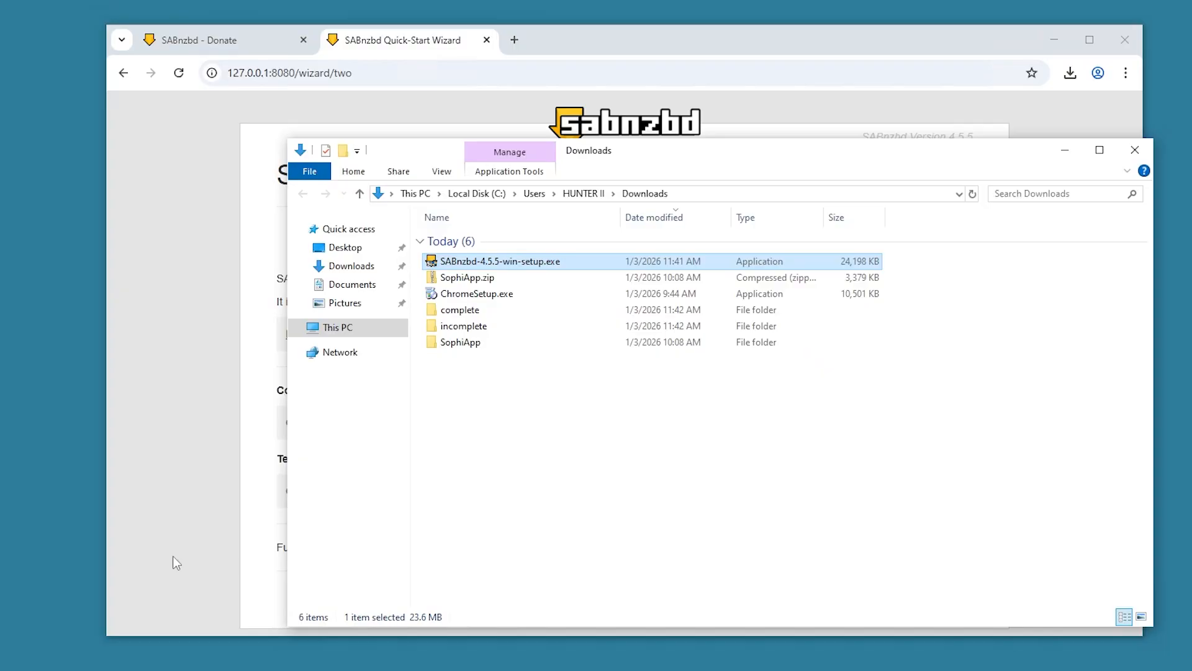
{"action": "left_click", "coordinate": [350, 267]}
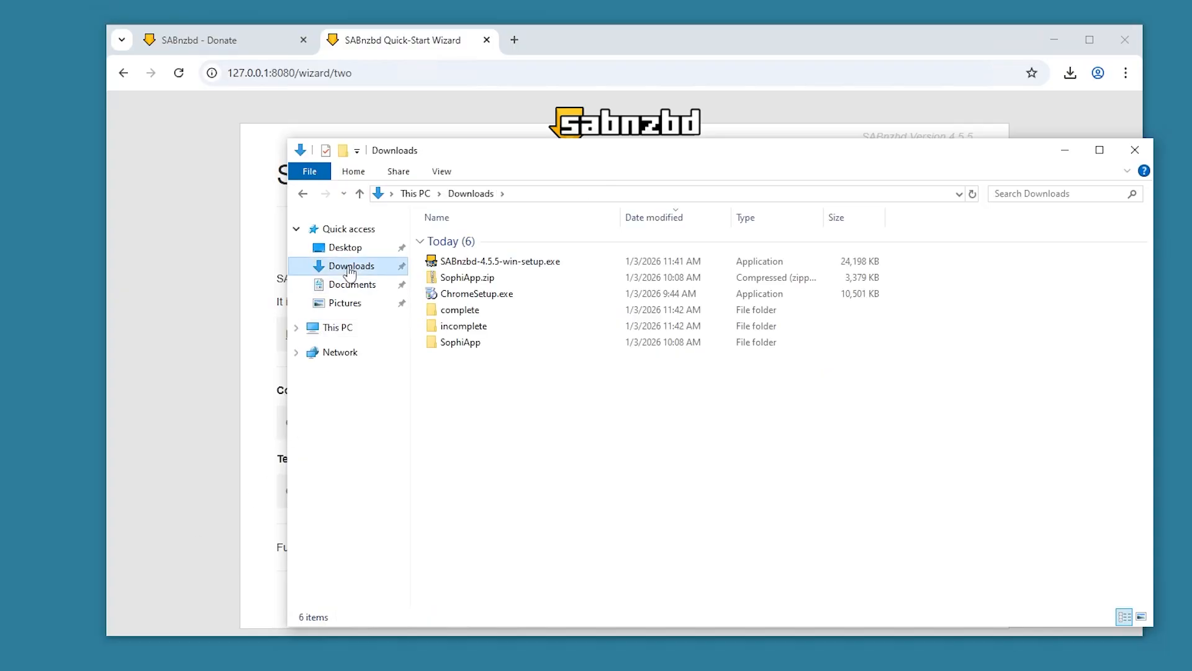
{"action": "double_click", "coordinate": [467, 313]}
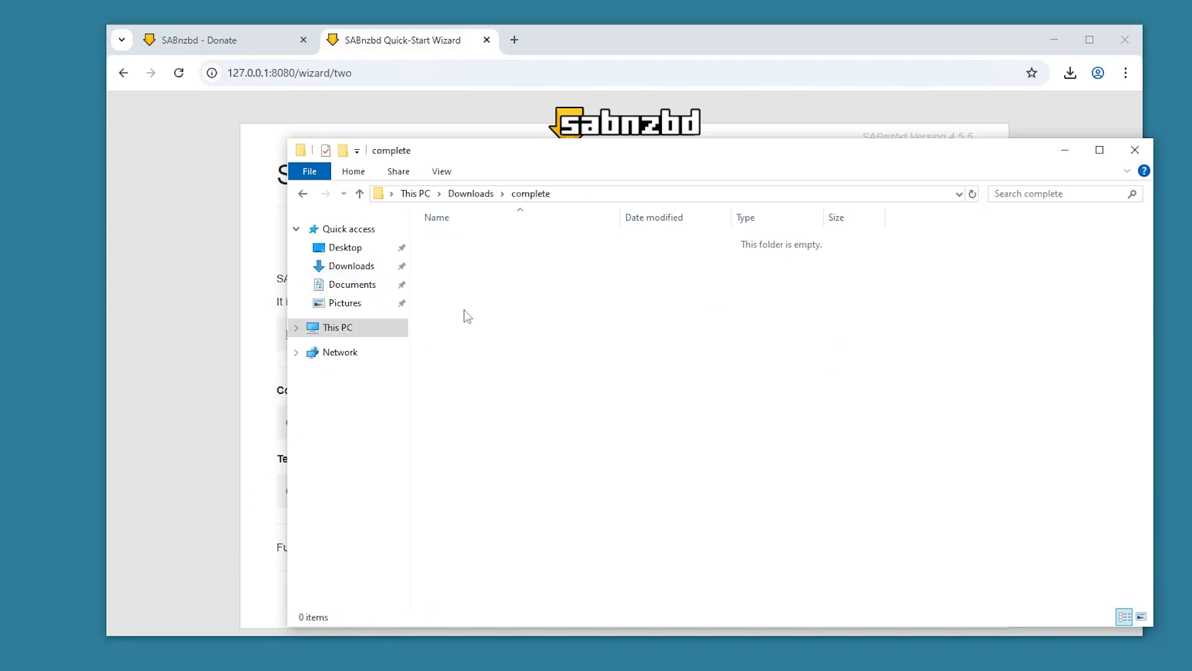
{"action": "left_click", "coordinate": [192, 324]}
{"action": "left_click_drag", "start_coordinate": [282, 458], "coordinate": [428, 451]}
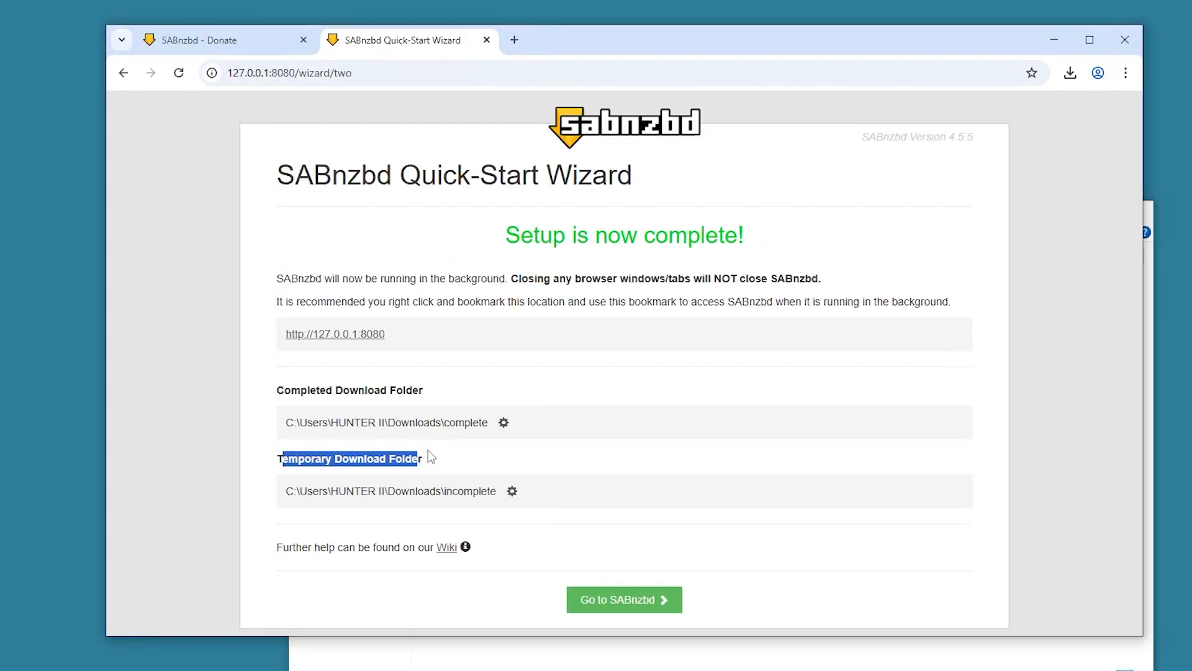
{"action": "left_click", "coordinate": [557, 665]}
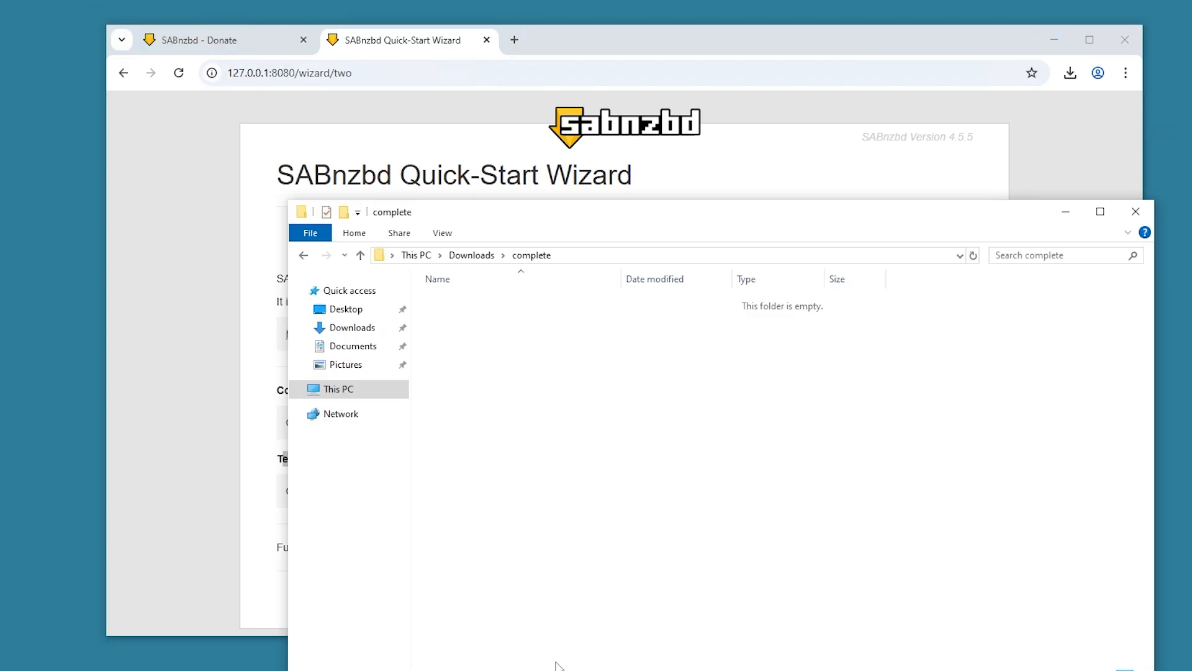
{"action": "left_click", "coordinate": [306, 255]}
{"action": "double_click", "coordinate": [489, 388]}
{"action": "left_click", "coordinate": [305, 255]}
{"action": "left_click", "coordinate": [261, 478]}
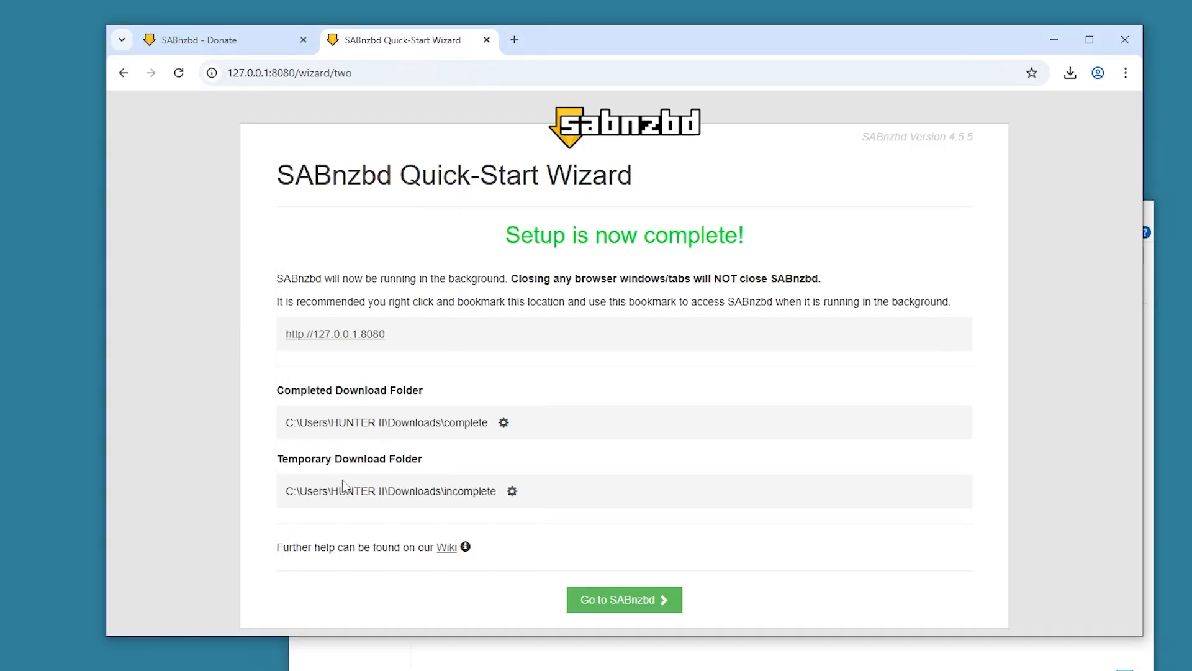
- Go to the main SABnzbd page, open and close the Add NZB form, then start a new tab
{"action": "left_click", "coordinate": [623, 602]}
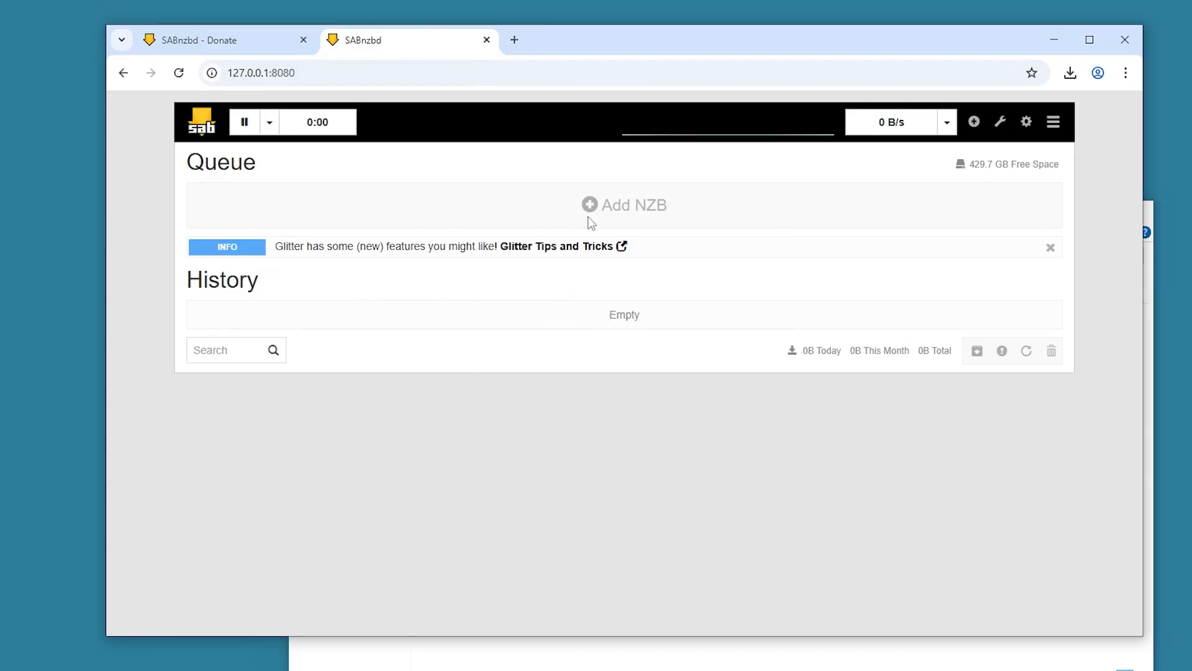
{"action": "left_click", "coordinate": [628, 214]}
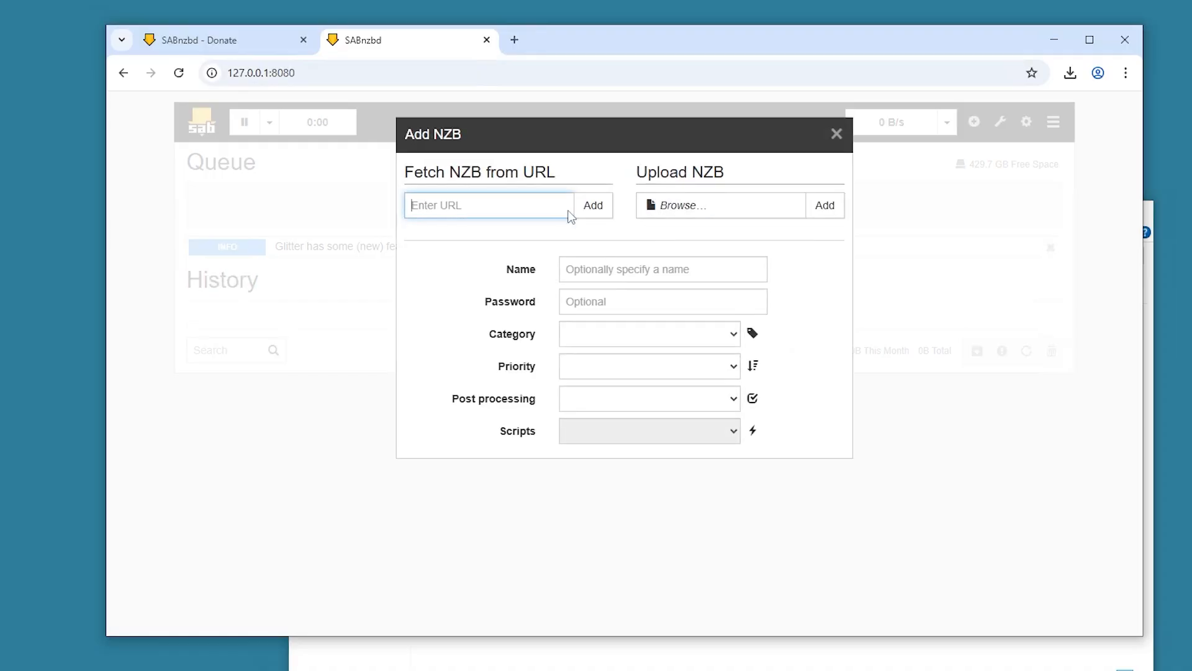
{"action": "left_click", "coordinate": [836, 134]}
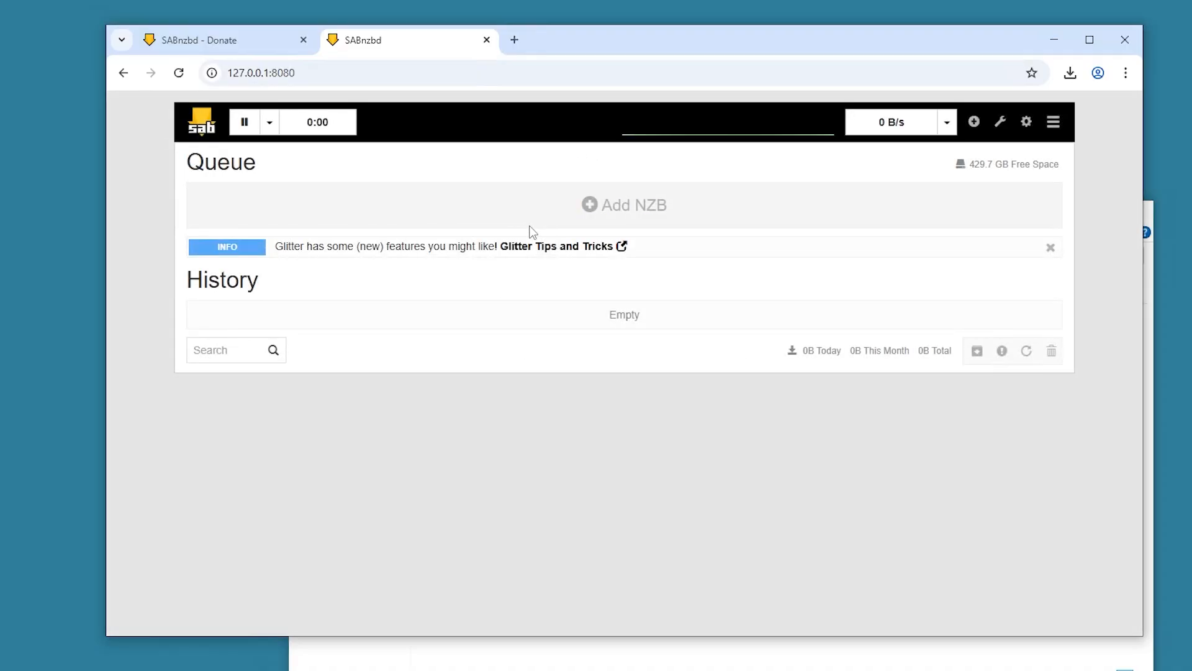
{"action": "left_click", "coordinate": [514, 40]}
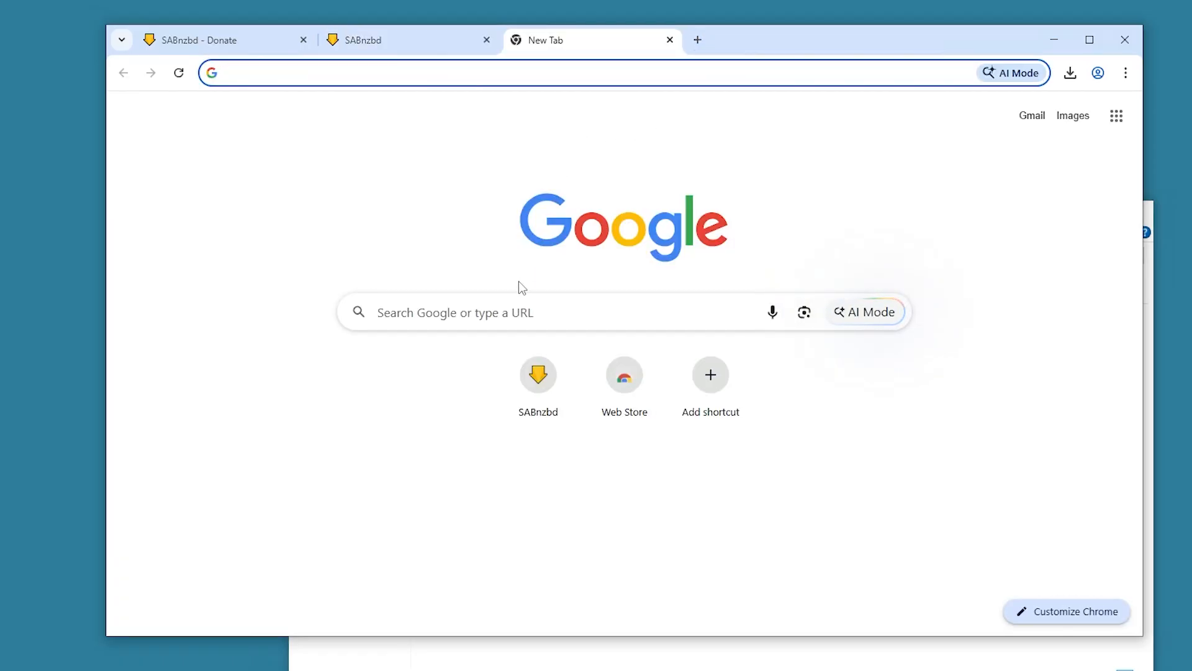
- Search Google for 'NZB indexing', then return to the SABnzbd queue tab
{"action": "left_click", "coordinate": [520, 309]}
{"action": "type", "text": "NZB indexing"}
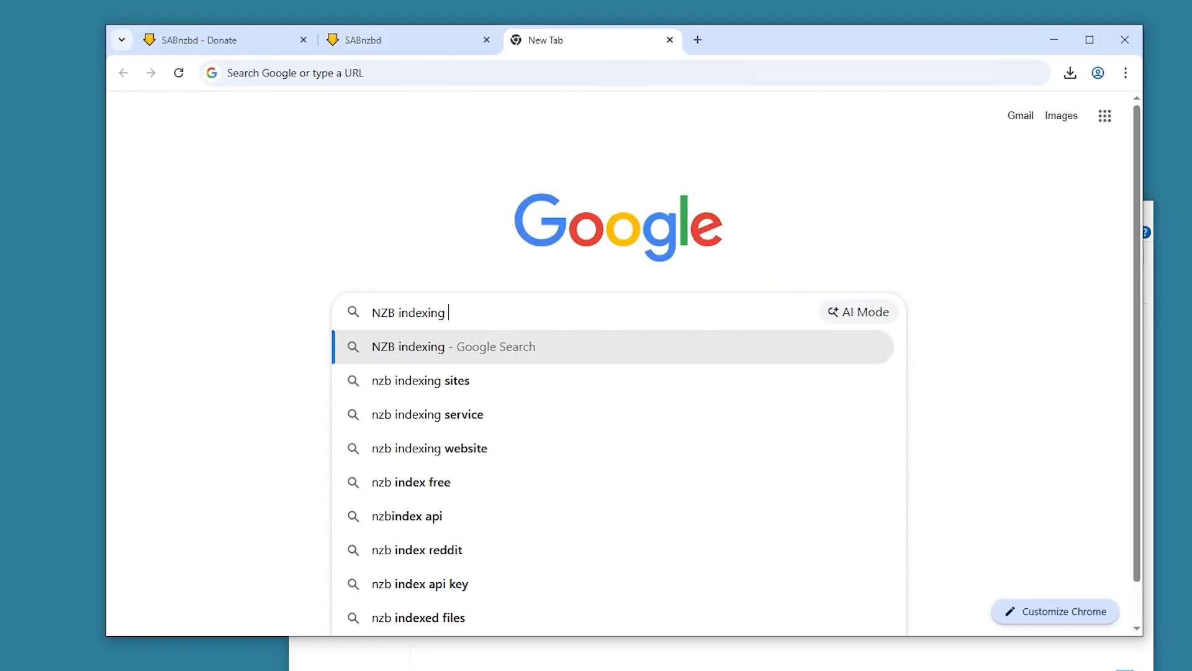
{"action": "key", "text": "Return"}
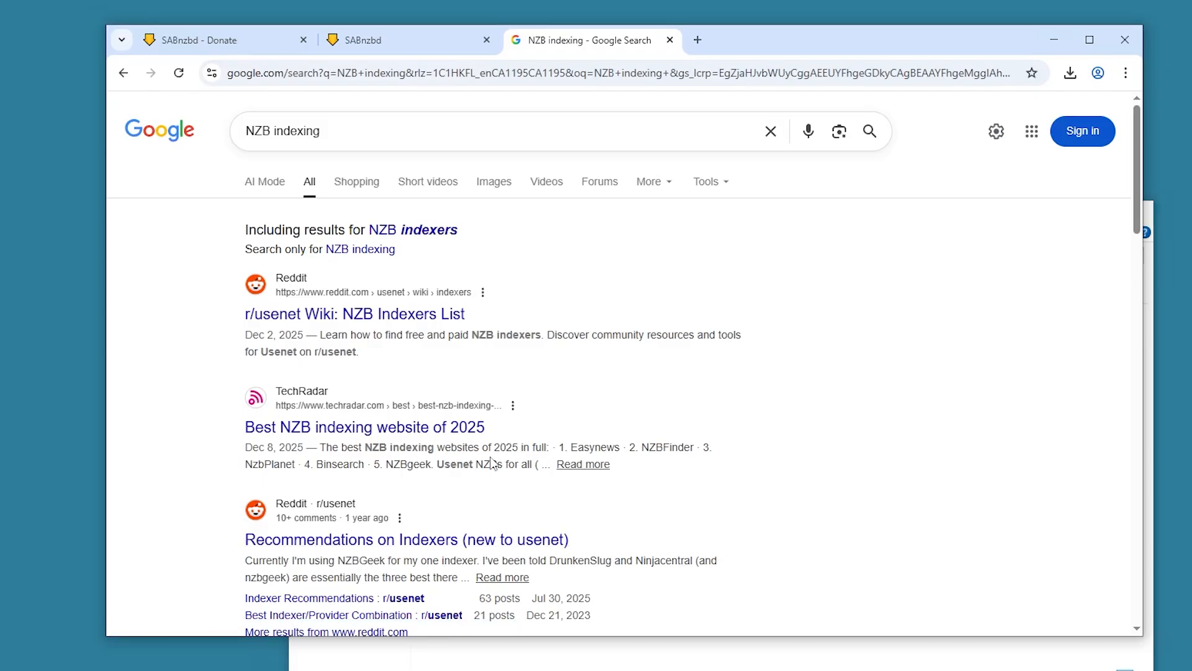
{"action": "left_click", "coordinate": [403, 51]}
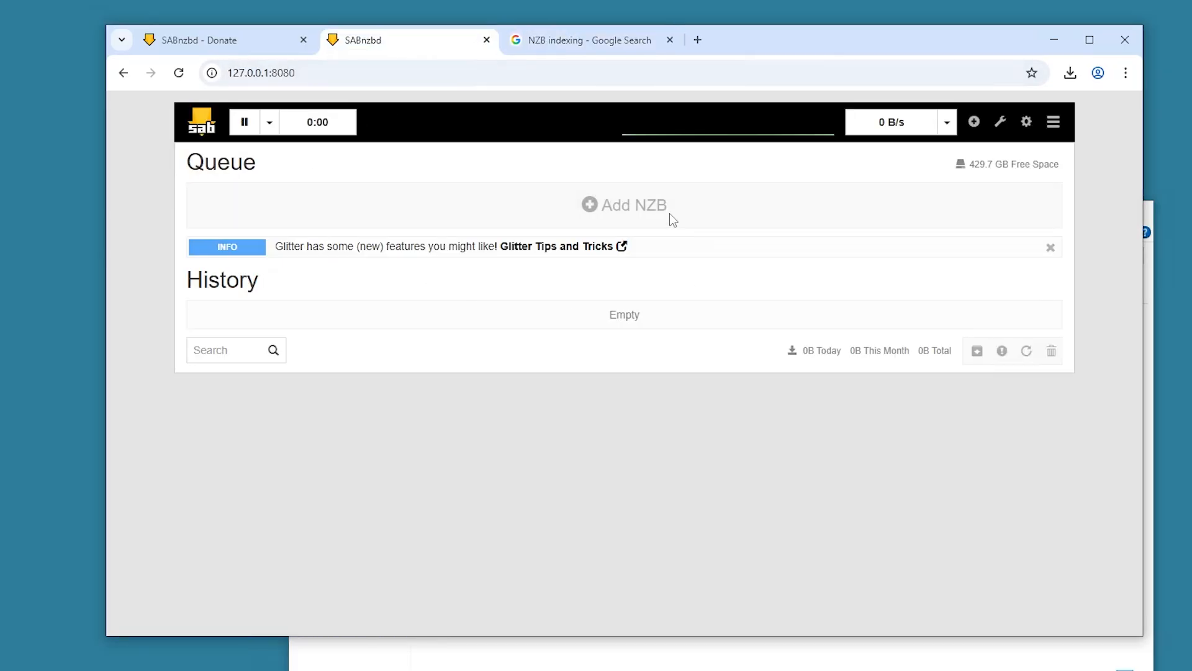